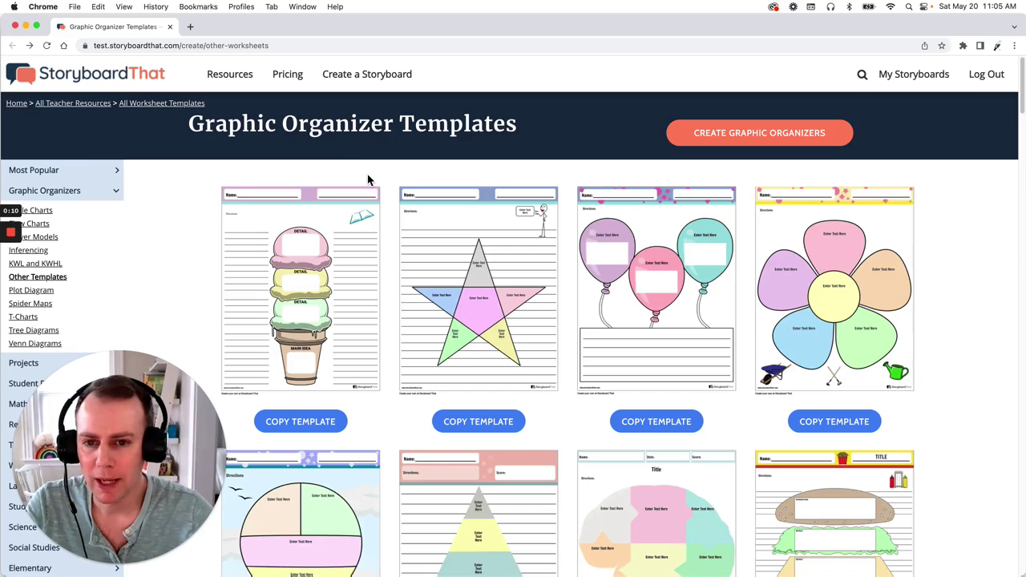
Step: Scroll the Graphic Organizer Templates page to find the ice cream template
{"action": "scroll", "coordinate": [369, 178], "scroll_direction": "down", "scroll_amount": 10}
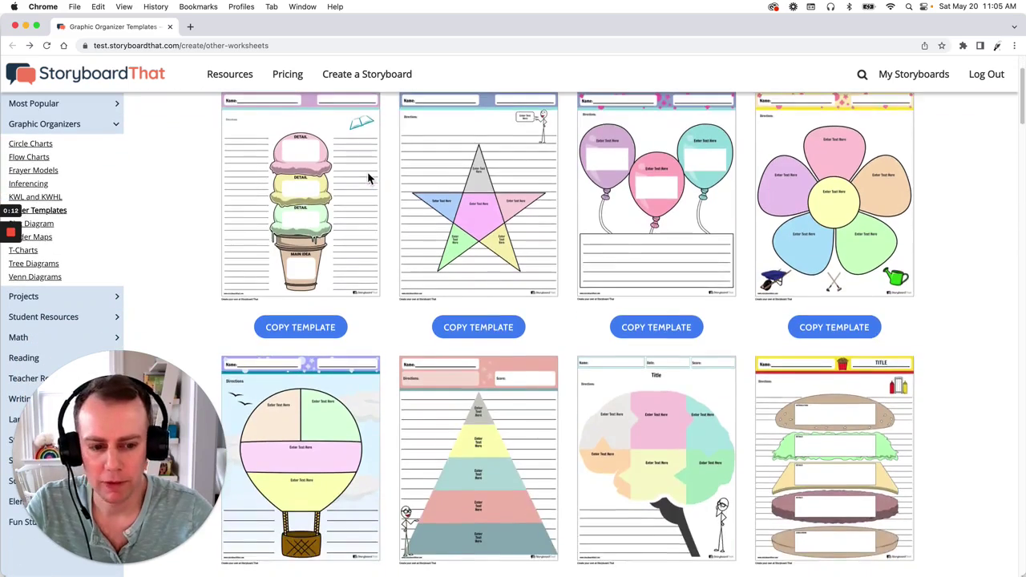
{"action": "scroll", "coordinate": [369, 178], "scroll_direction": "up", "scroll_amount": 12}
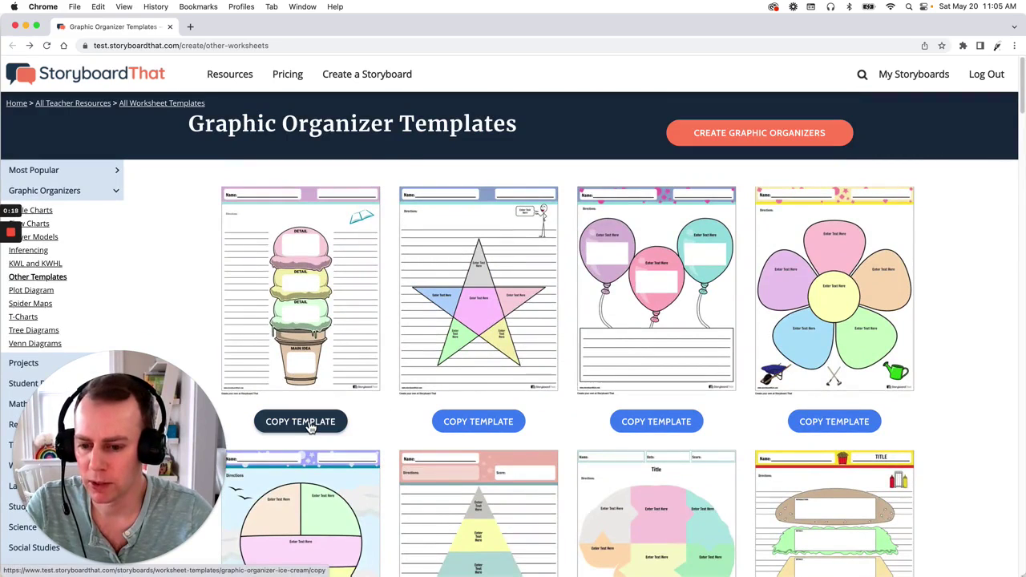
Step: Copy the ice cream template, title it 'Template 1', and continue into the Creator
{"action": "left_click", "coordinate": [311, 427]}
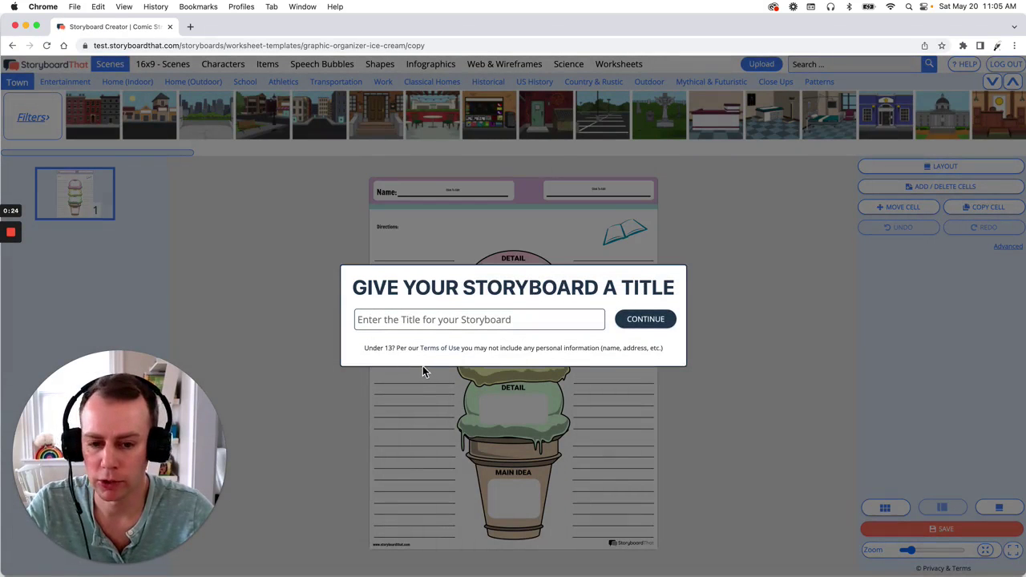
{"action": "left_click", "coordinate": [430, 324]}
{"action": "type", "text": "Tem"}
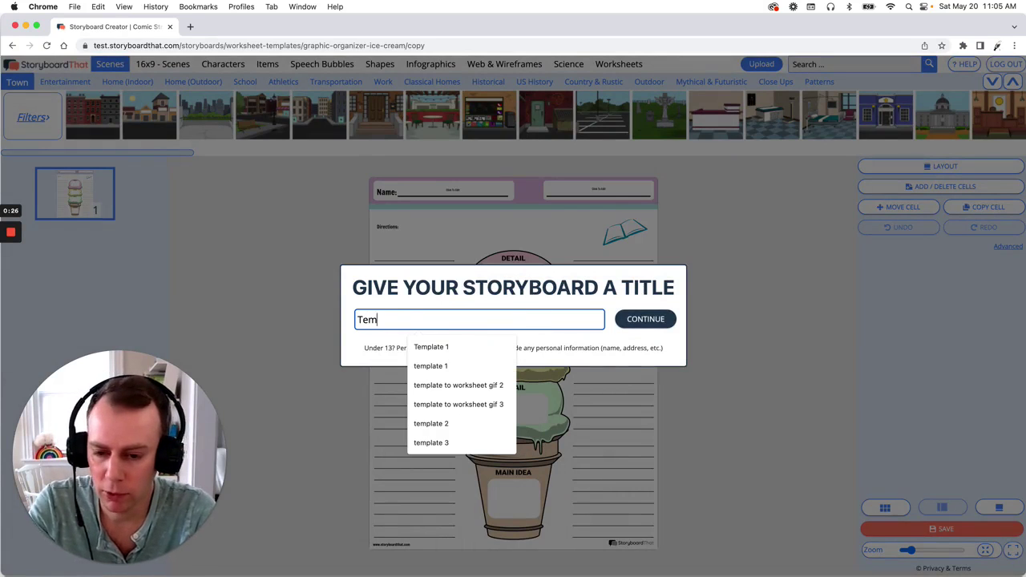
{"action": "type", "text": "plate 1"}
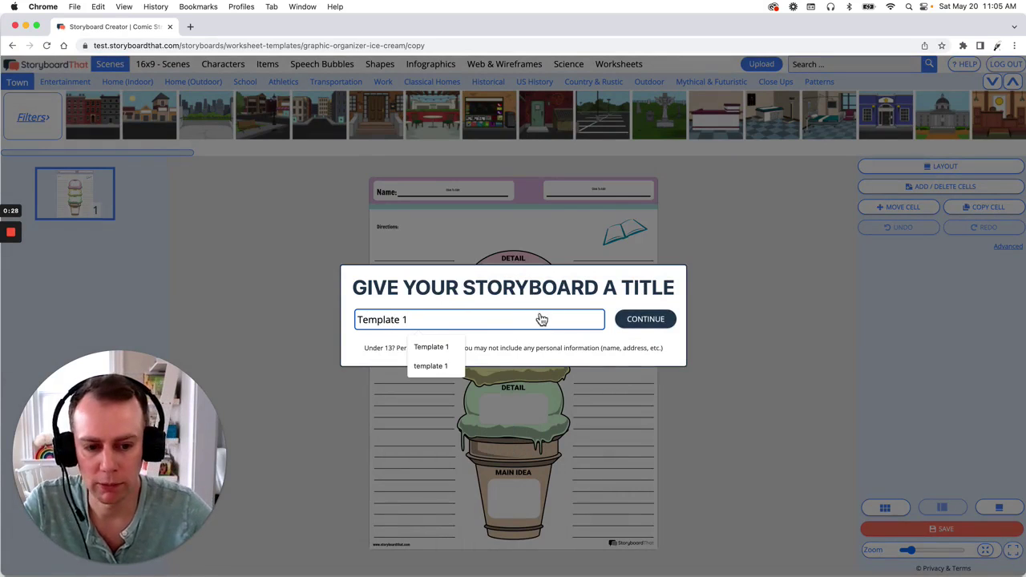
{"action": "left_click", "coordinate": [660, 325]}
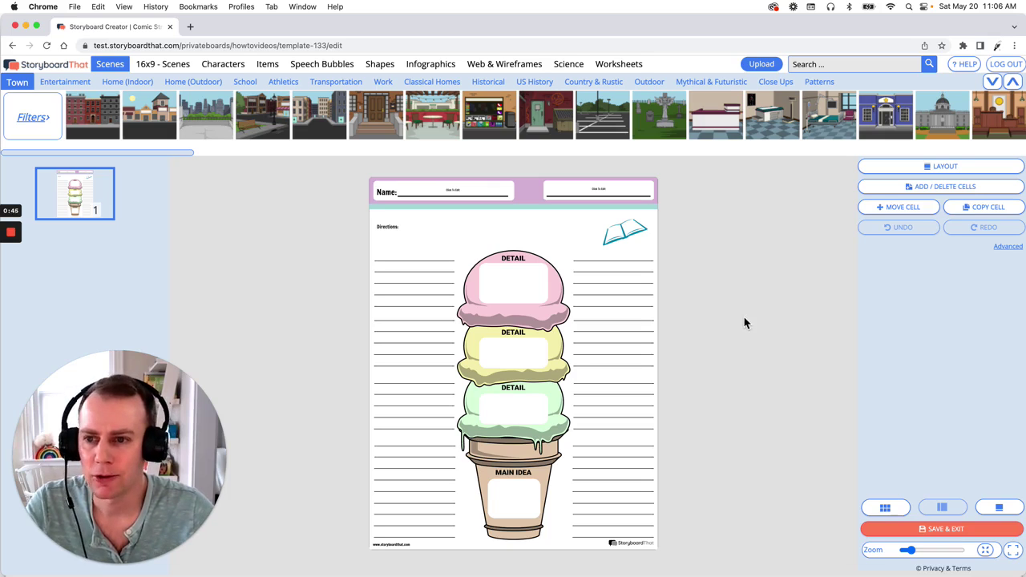
Step: Place the red-dress girl from Characters > Kids near the top scoop
{"action": "left_click", "coordinate": [224, 64]}
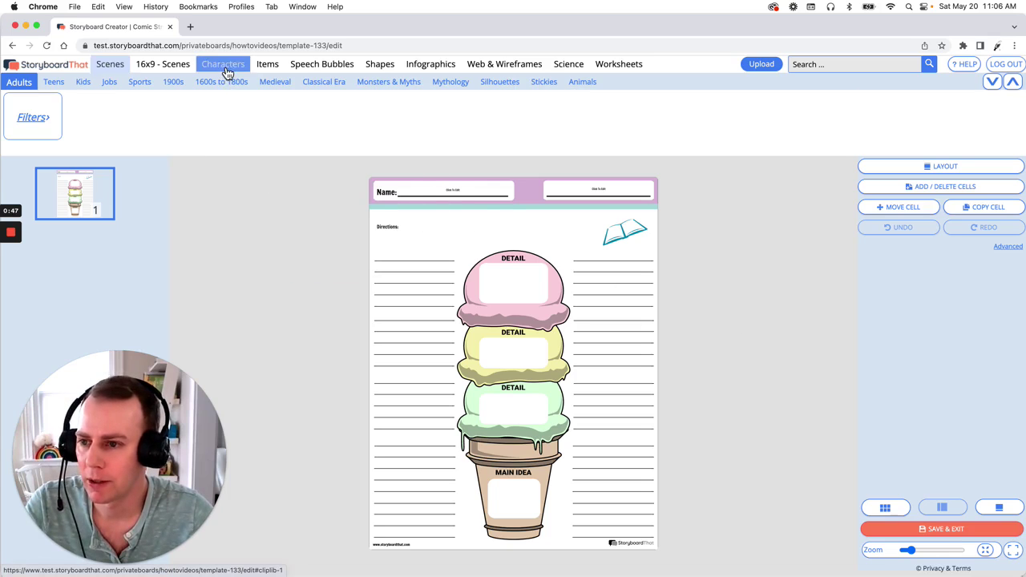
{"action": "left_click", "coordinate": [83, 83]}
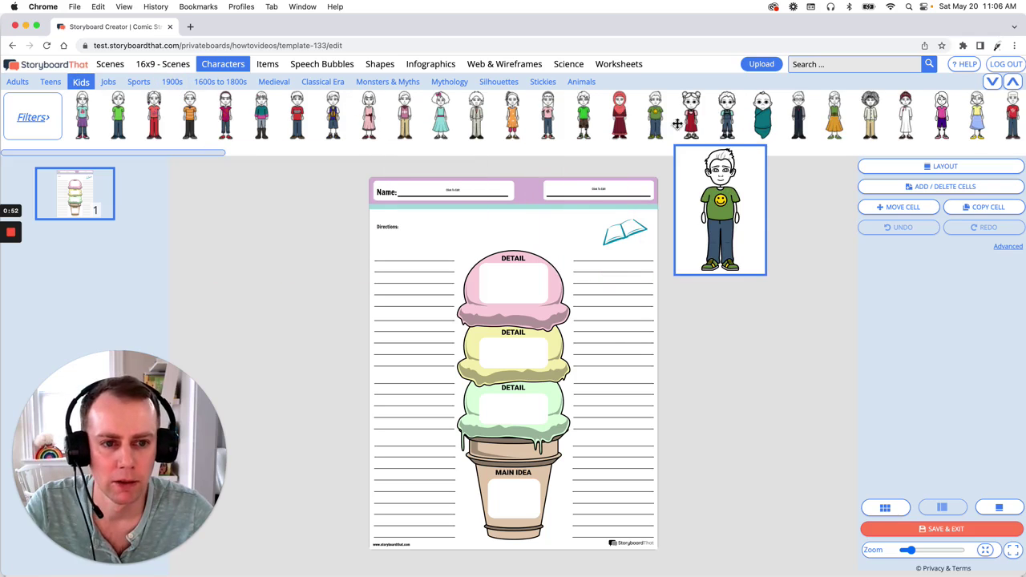
{"action": "left_click_drag", "start_coordinate": [693, 103], "coordinate": [551, 261]}
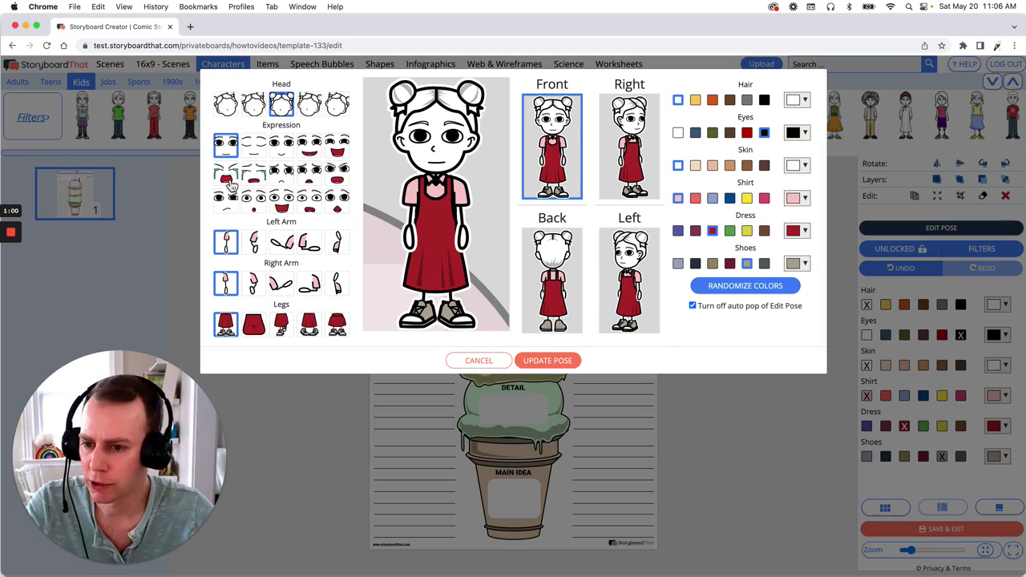
Step: Stretch both of the girl's arms outward and update her pose
{"action": "left_click", "coordinate": [283, 249]}
{"action": "left_click", "coordinate": [281, 287]}
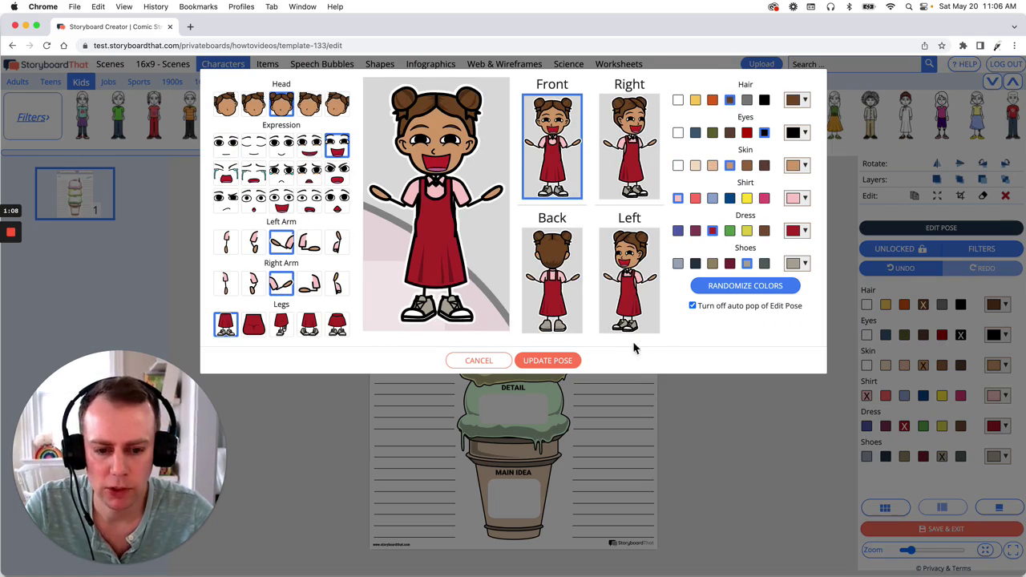
{"action": "left_click", "coordinate": [560, 362]}
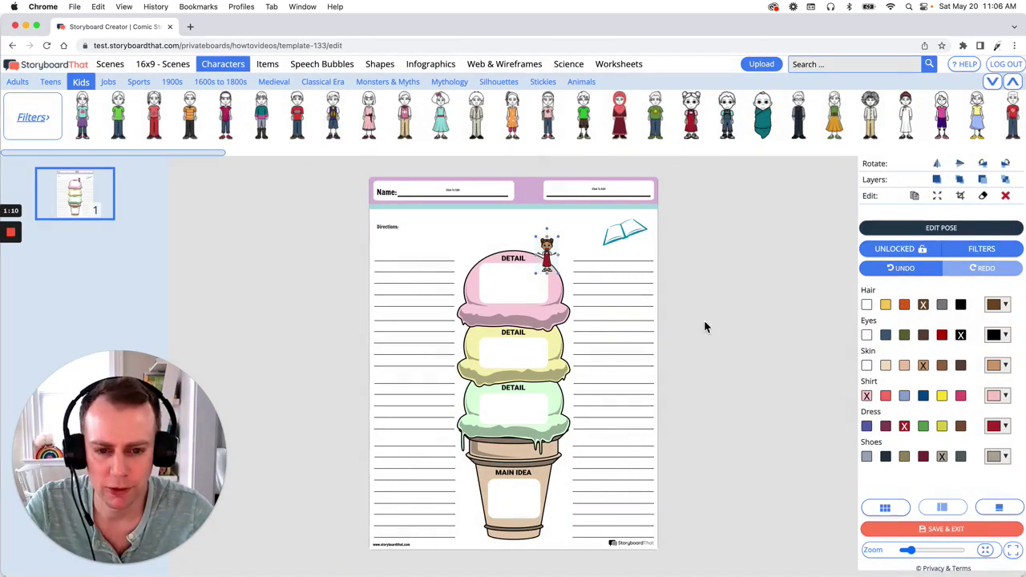
Step: Reposition and enlarge the girl, then send her behind the pink top scoop
{"action": "mouse_move", "coordinate": [551, 263]}
{"action": "left_mouse_down"}
{"action": "mouse_move", "coordinate": [376, 290]}
{"action": "mouse_move", "coordinate": [411, 287]}
{"action": "mouse_move", "coordinate": [494, 238]}
{"action": "mouse_move", "coordinate": [565, 290]}
{"action": "mouse_move", "coordinate": [544, 240]}
{"action": "mouse_move", "coordinate": [506, 210]}
{"action": "mouse_move", "coordinate": [554, 258]}
{"action": "left_mouse_up"}
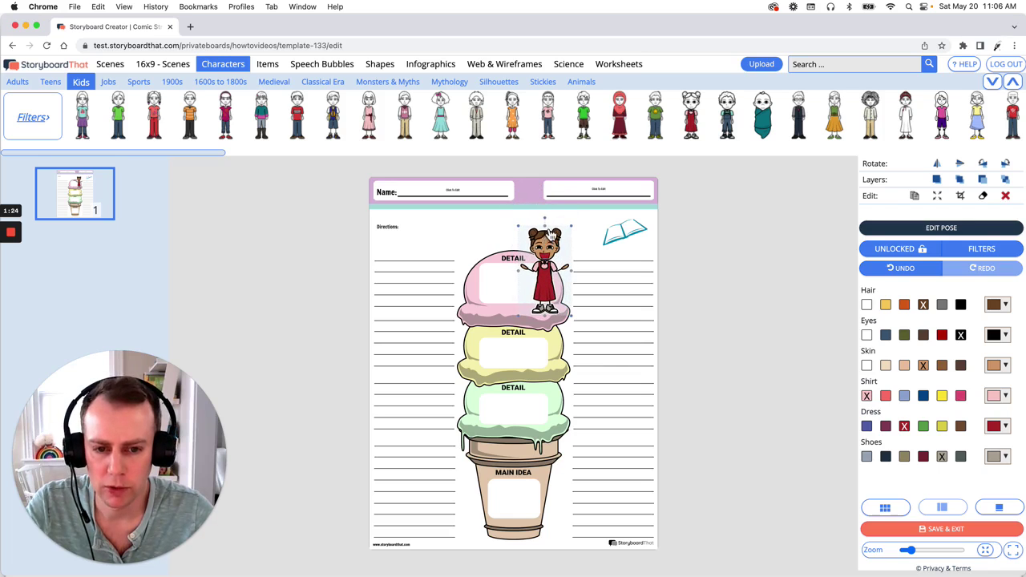
{"action": "left_click", "coordinate": [550, 223]}
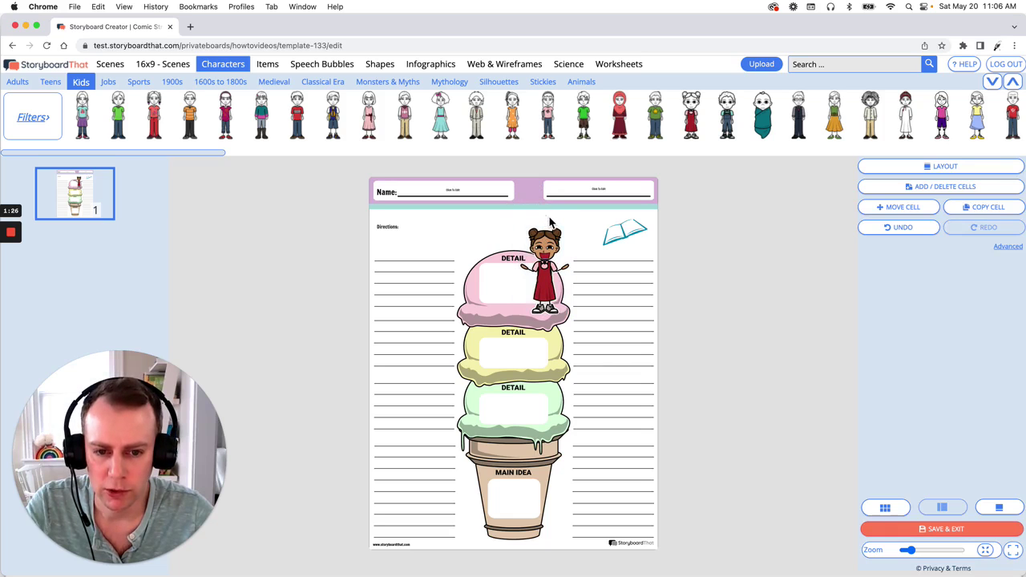
{"action": "left_click", "coordinate": [551, 247]}
{"action": "left_click_drag", "start_coordinate": [550, 225], "coordinate": [568, 234]}
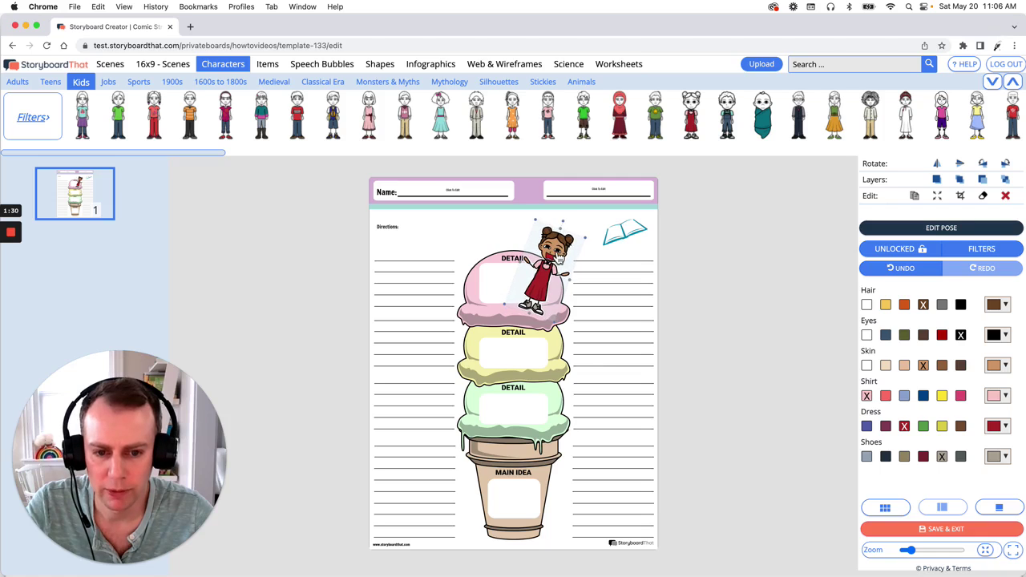
{"action": "key", "text": "ctrl+z"}
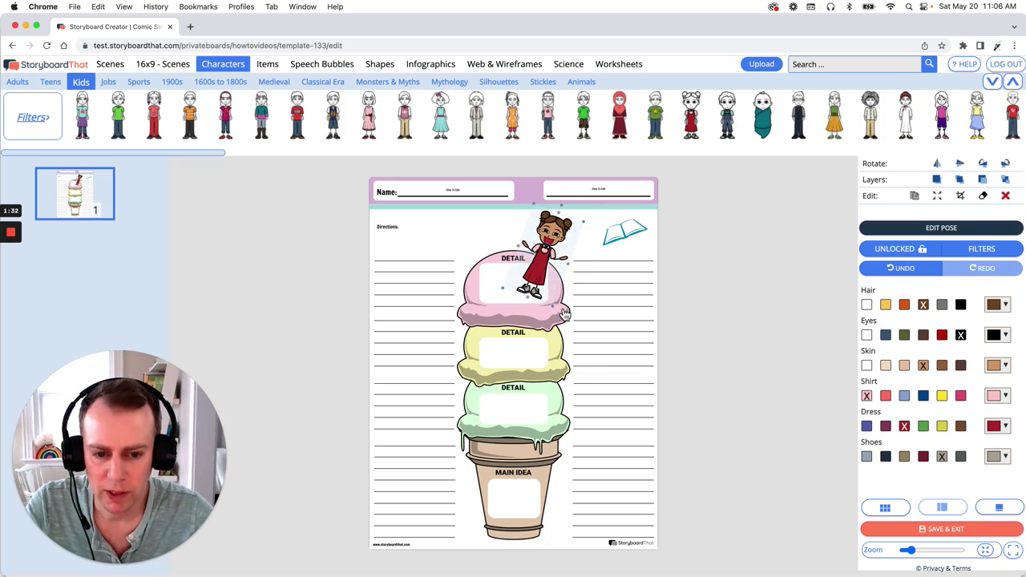
{"action": "left_click_drag", "start_coordinate": [553, 307], "coordinate": [548, 300]}
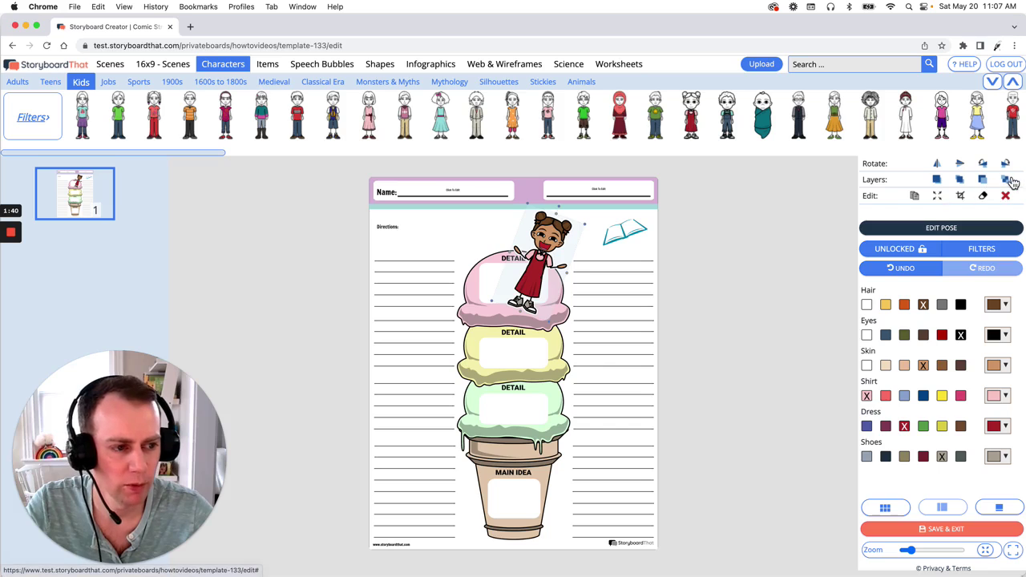
{"action": "left_click", "coordinate": [1008, 181]}
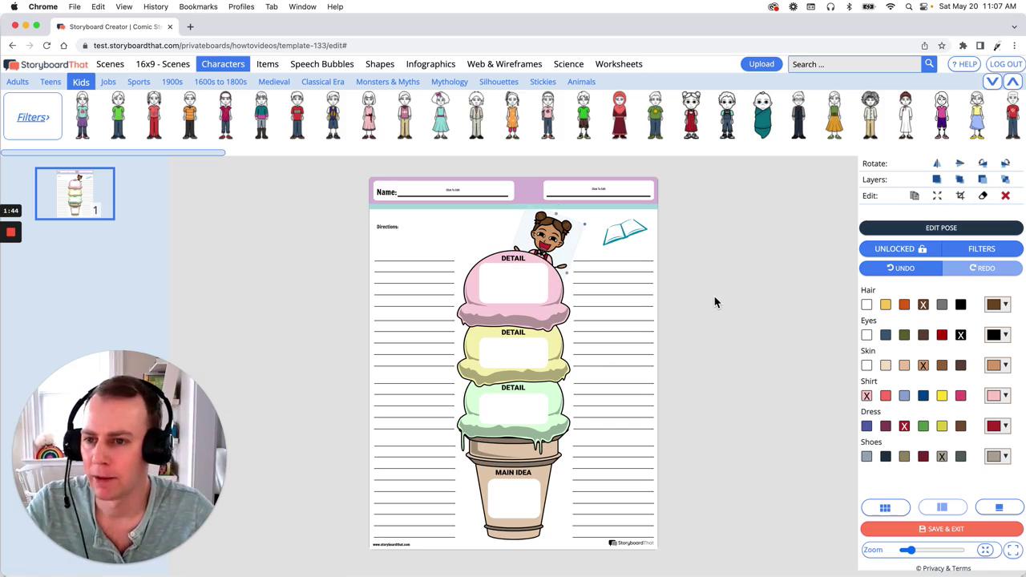
Step: Find the ice cream cone in the Items library and place it by the girl's head
{"action": "left_click", "coordinate": [267, 65]}
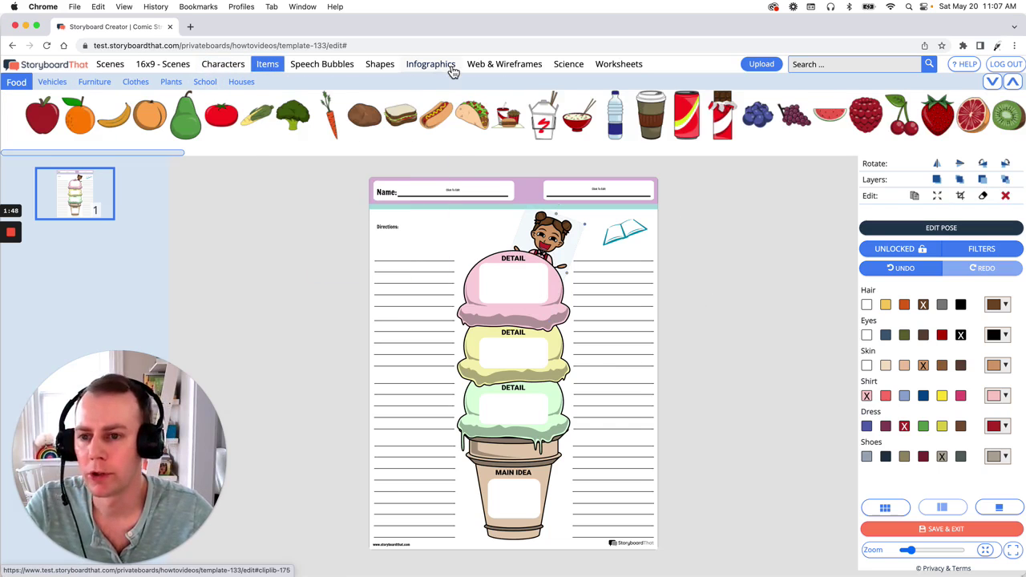
{"action": "left_click", "coordinate": [843, 65]}
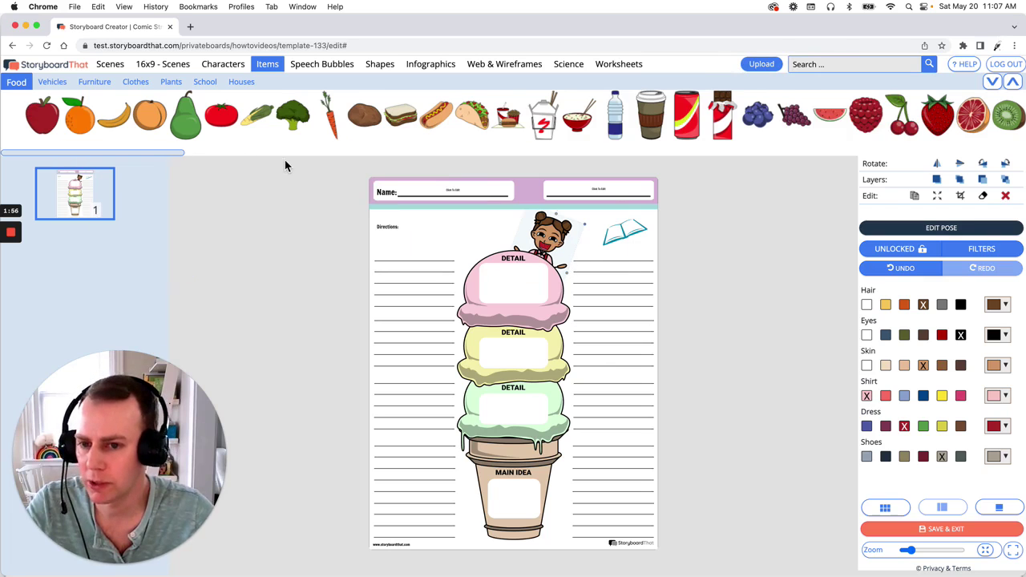
{"action": "left_click_drag", "start_coordinate": [157, 158], "coordinate": [971, 140]}
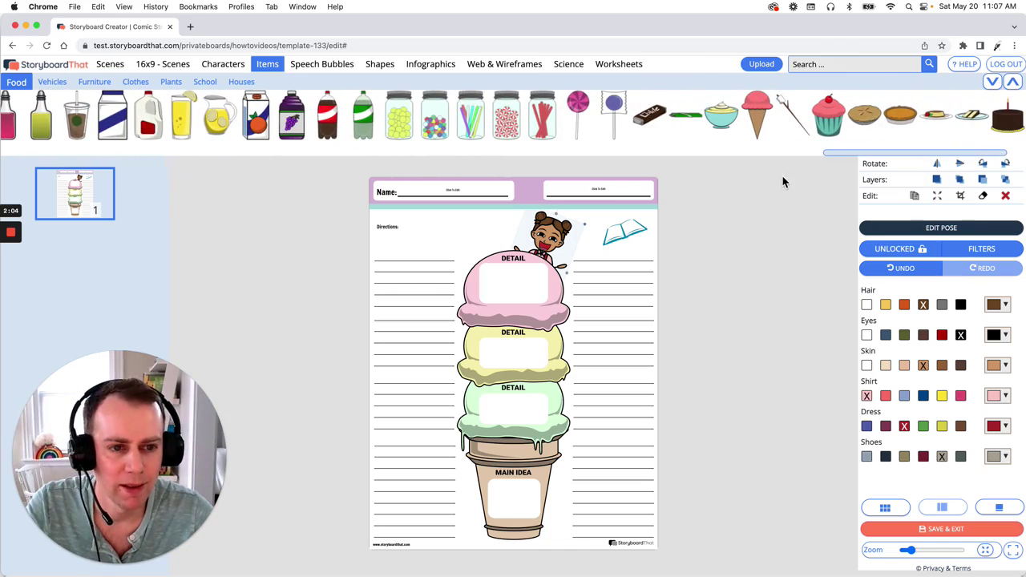
{"action": "mouse_move", "coordinate": [762, 108]}
{"action": "left_click_drag", "start_coordinate": [763, 105], "coordinate": [562, 254]}
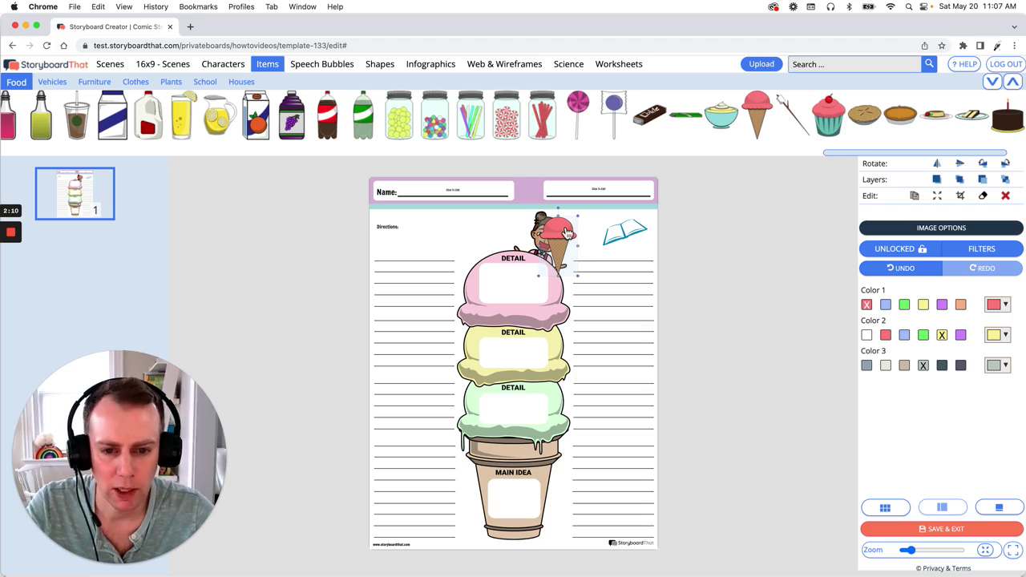
Step: Make the cone a triple scoop with green Color 1 and white Color 2, then shrink it
{"action": "left_click", "coordinate": [965, 230]}
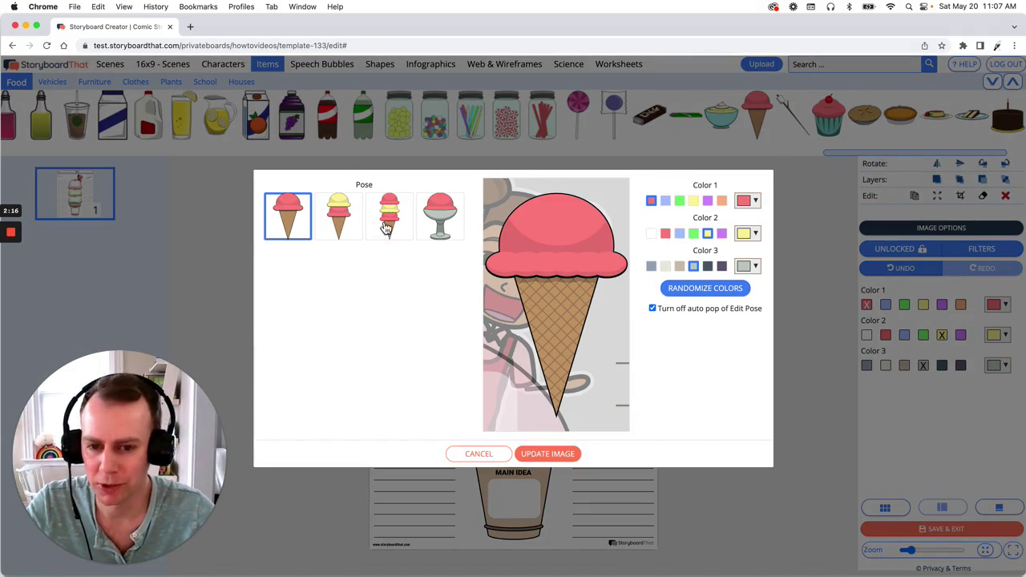
{"action": "left_click", "coordinate": [387, 225]}
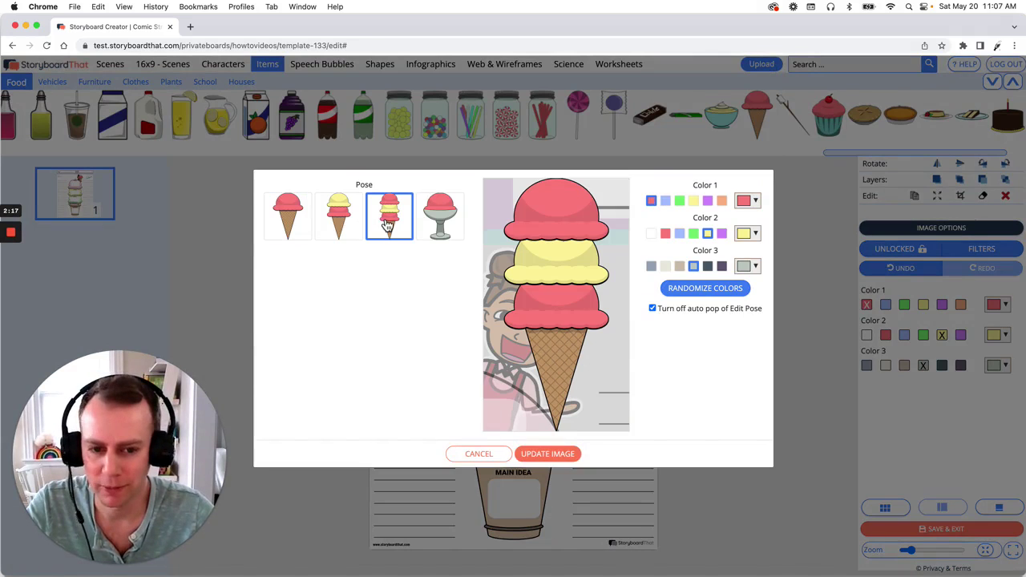
{"action": "left_click", "coordinate": [679, 200]}
{"action": "left_click", "coordinate": [650, 233]}
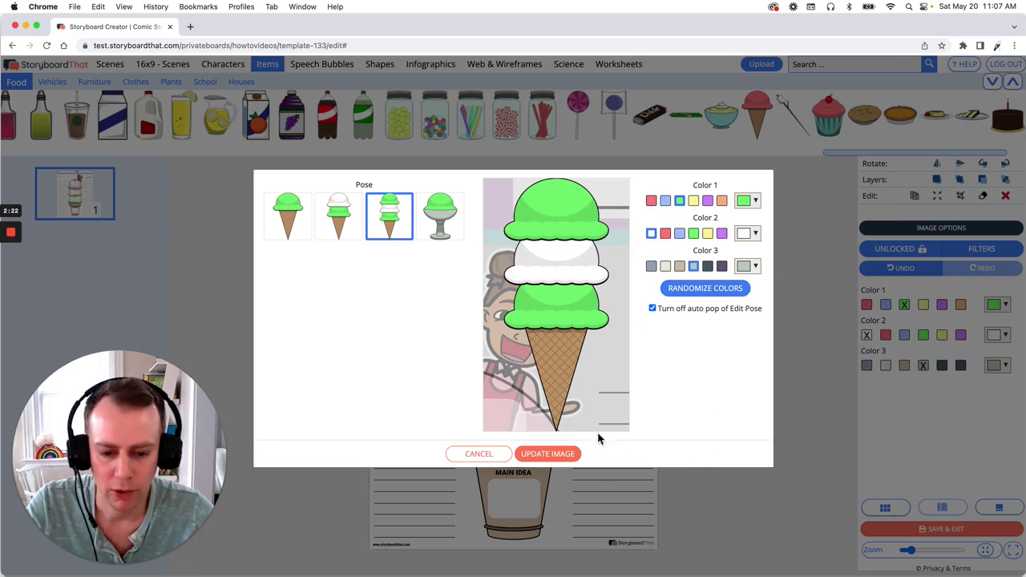
{"action": "left_click", "coordinate": [562, 453]}
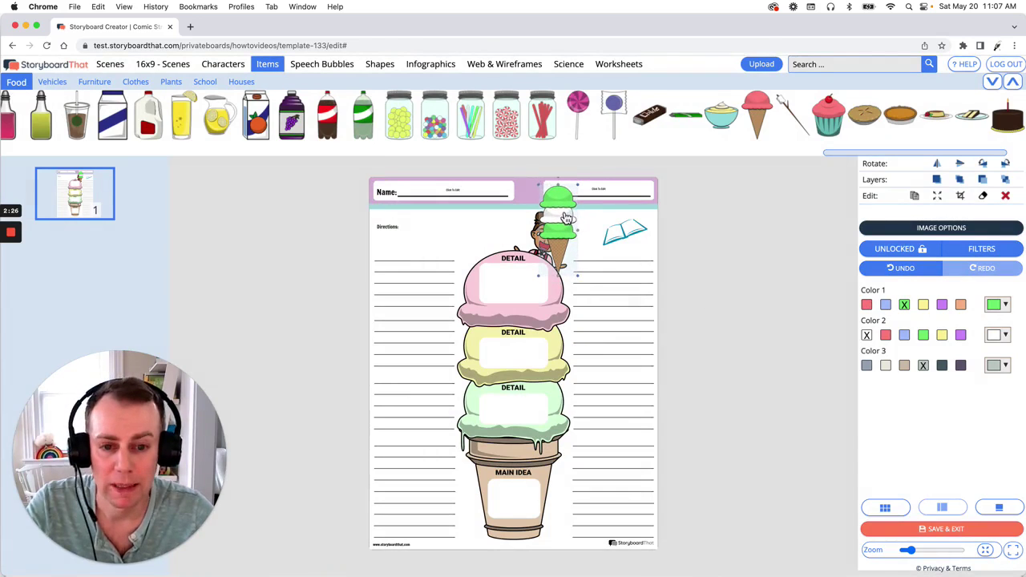
{"action": "left_click_drag", "start_coordinate": [539, 185], "coordinate": [567, 219]}
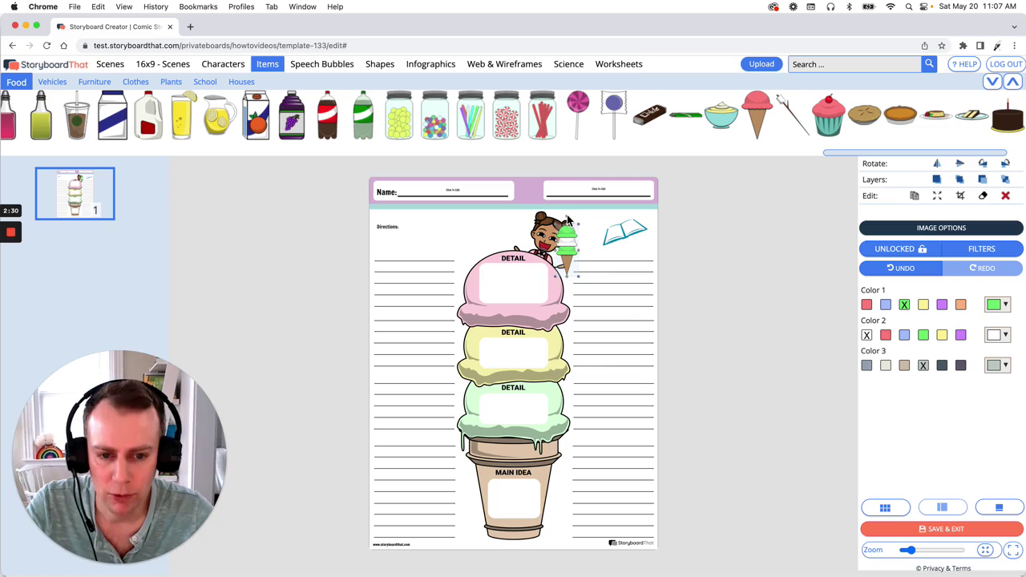
Step: Resize the green triple-scoop cone and nudge it right into the girl's hand
{"action": "left_click", "coordinate": [571, 244]}
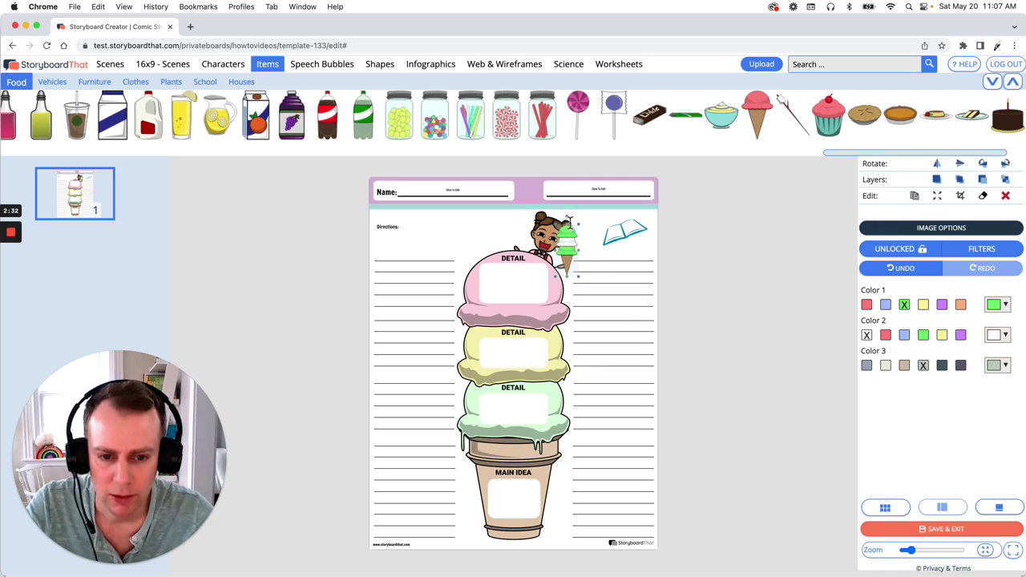
{"action": "left_click_drag", "start_coordinate": [571, 224], "coordinate": [572, 258]}
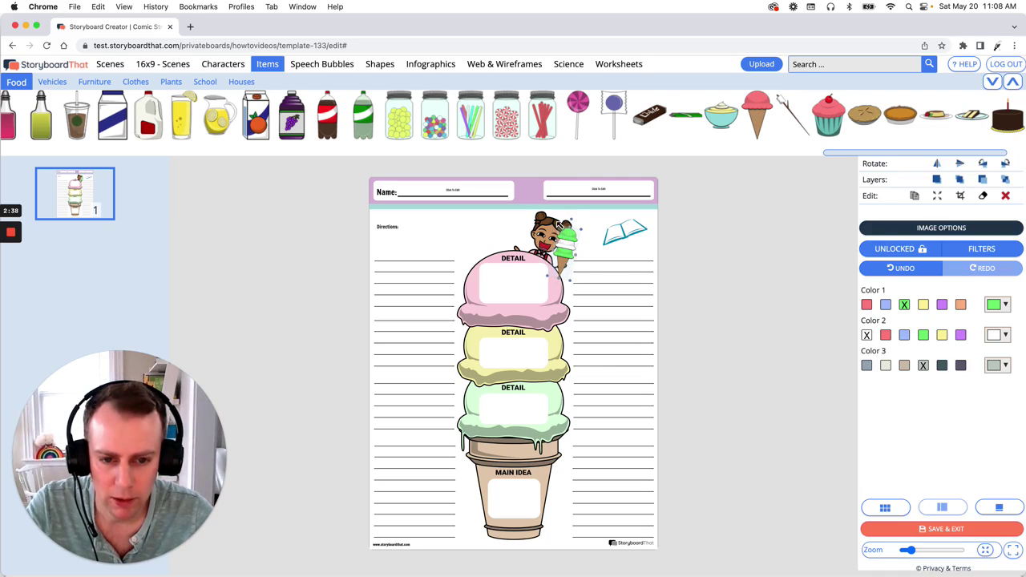
{"action": "left_click_drag", "start_coordinate": [570, 263], "coordinate": [572, 263]}
{"action": "left_click", "coordinate": [765, 265]}
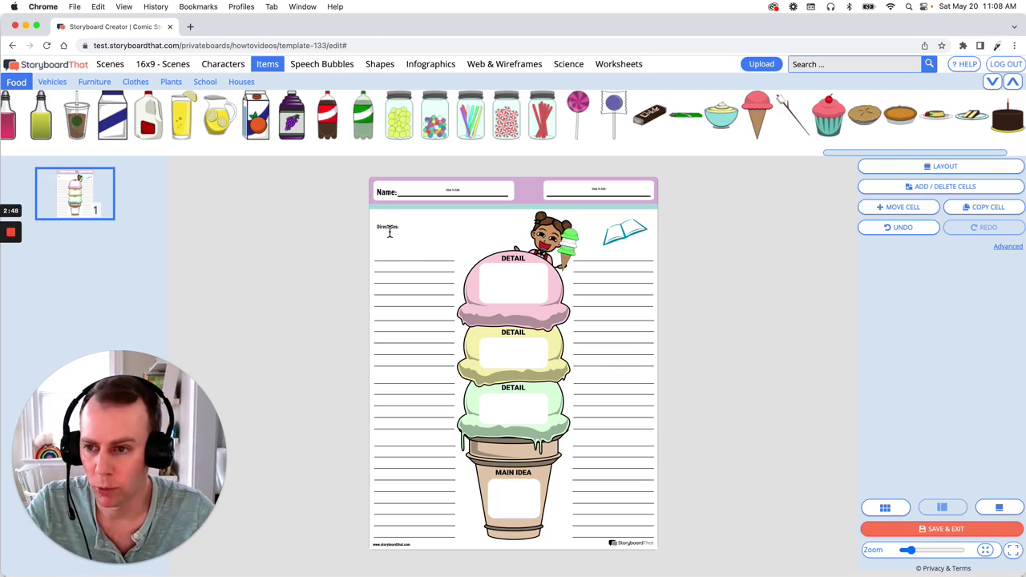
Step: Place the red-orange gradient from Scenes > Patterns onto the worksheet
{"action": "left_click", "coordinate": [117, 67]}
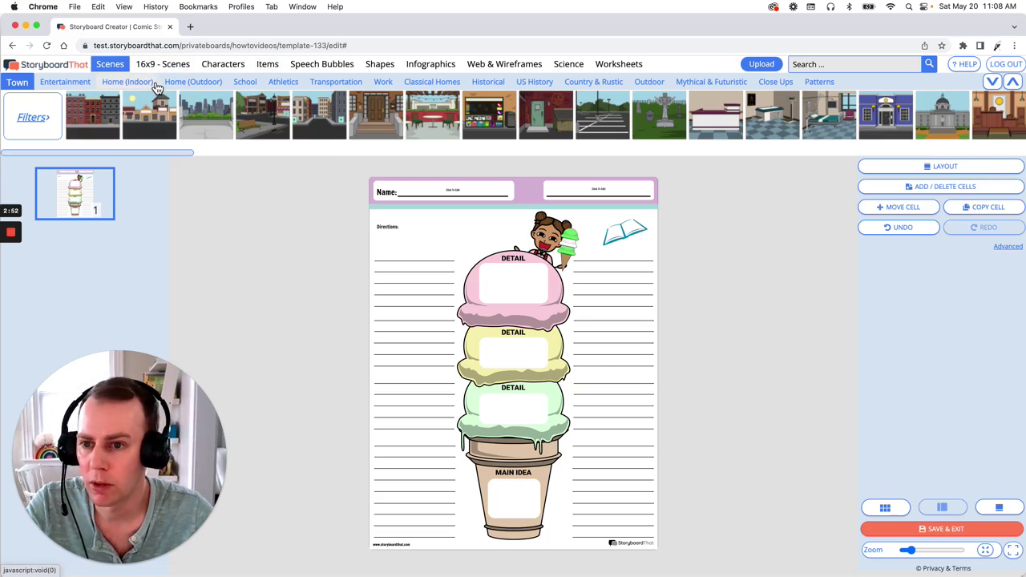
{"action": "left_click", "coordinate": [820, 84]}
{"action": "left_click", "coordinate": [821, 85]}
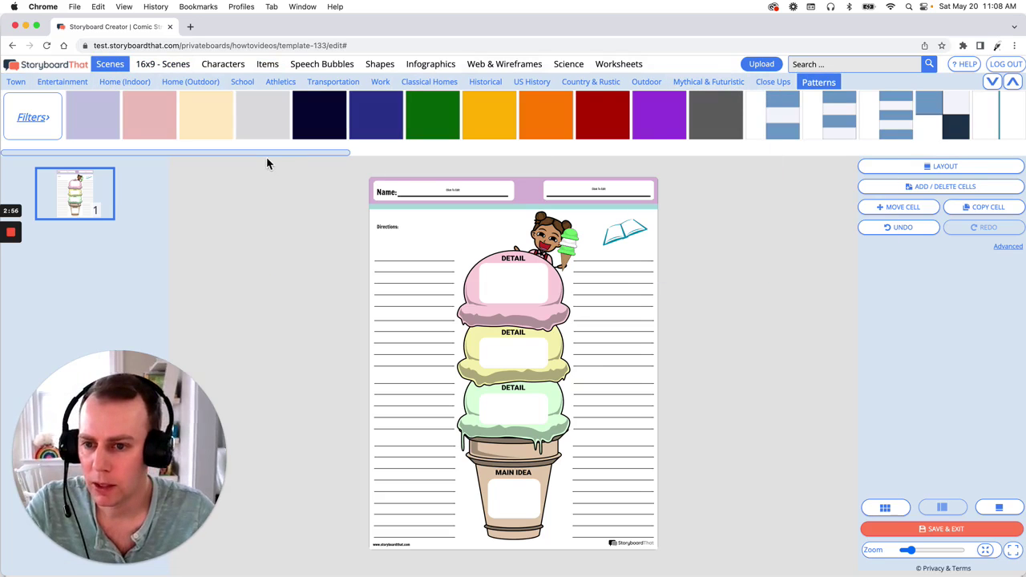
{"action": "left_click_drag", "start_coordinate": [281, 155], "coordinate": [549, 165]}
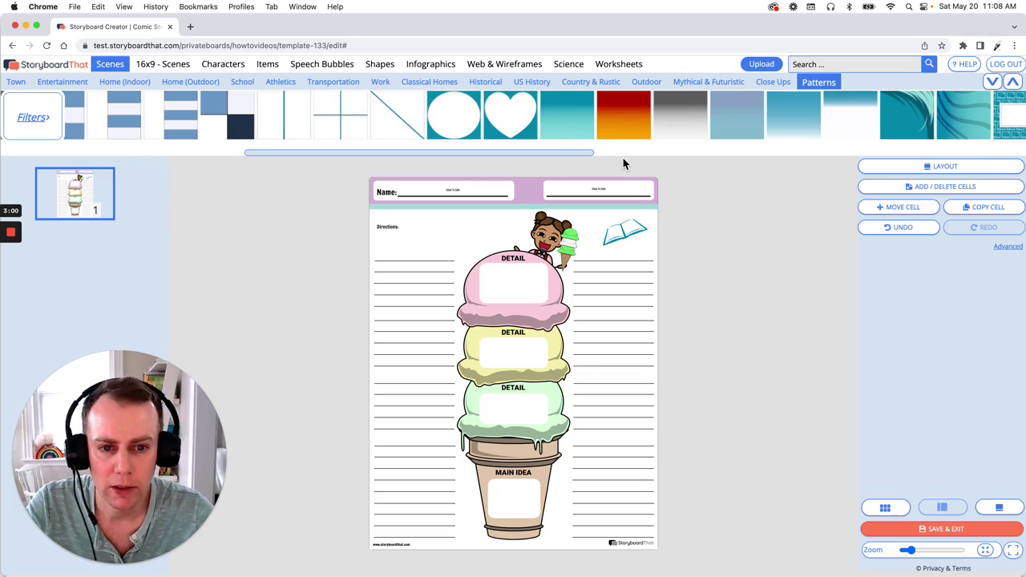
{"action": "mouse_move", "coordinate": [644, 117]}
{"action": "left_click_drag", "start_coordinate": [642, 115], "coordinate": [441, 267]}
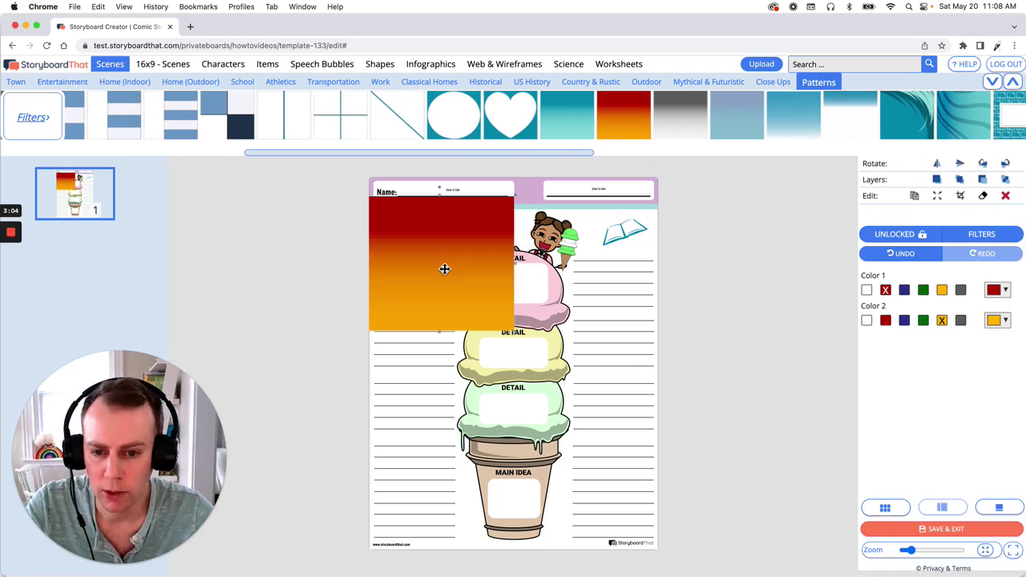
Step: Stretch the gradient non-proportionally across the page and send it to the back
{"action": "left_click", "coordinate": [937, 197]}
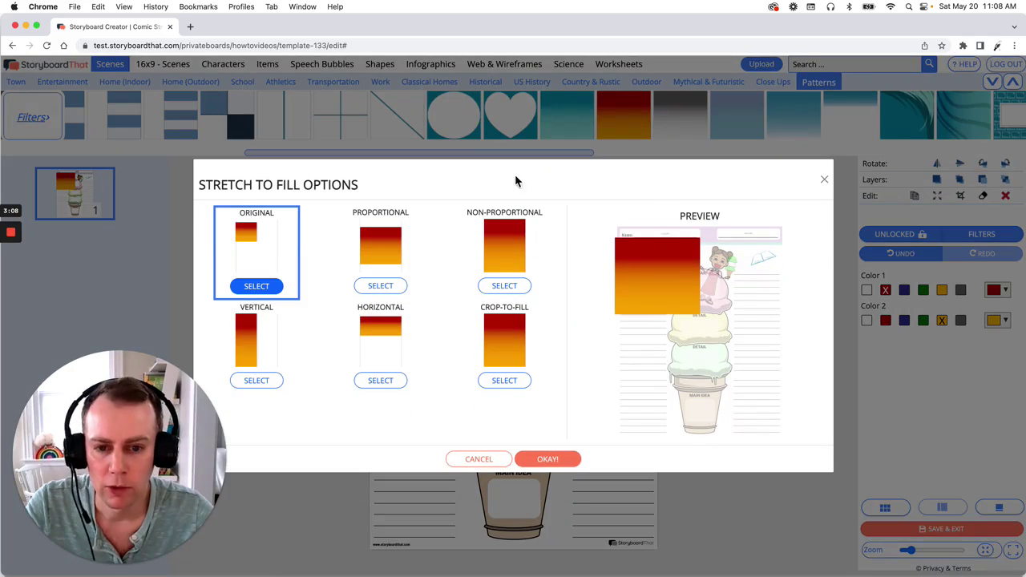
{"action": "left_click", "coordinate": [506, 287]}
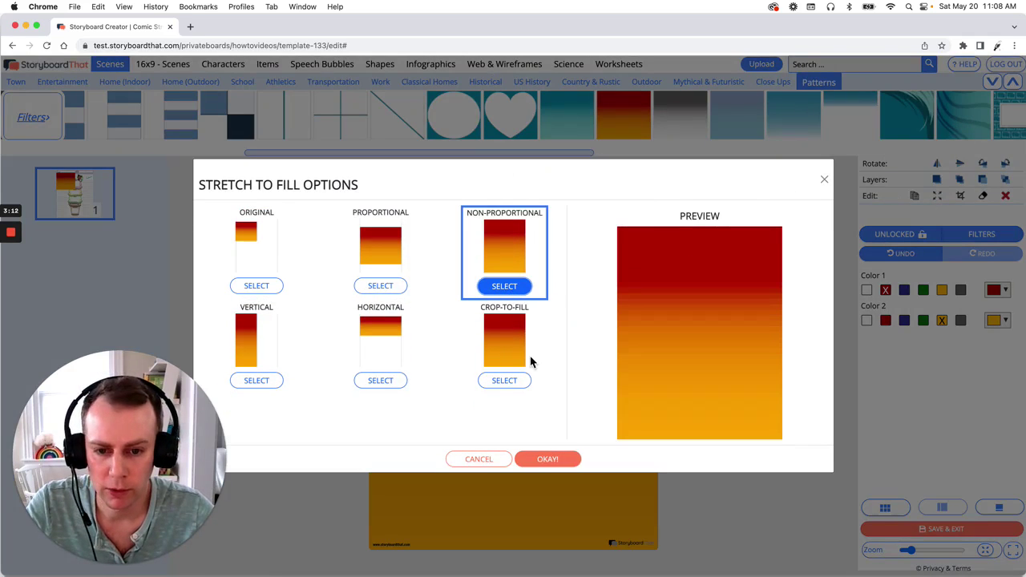
{"action": "left_click", "coordinate": [550, 459]}
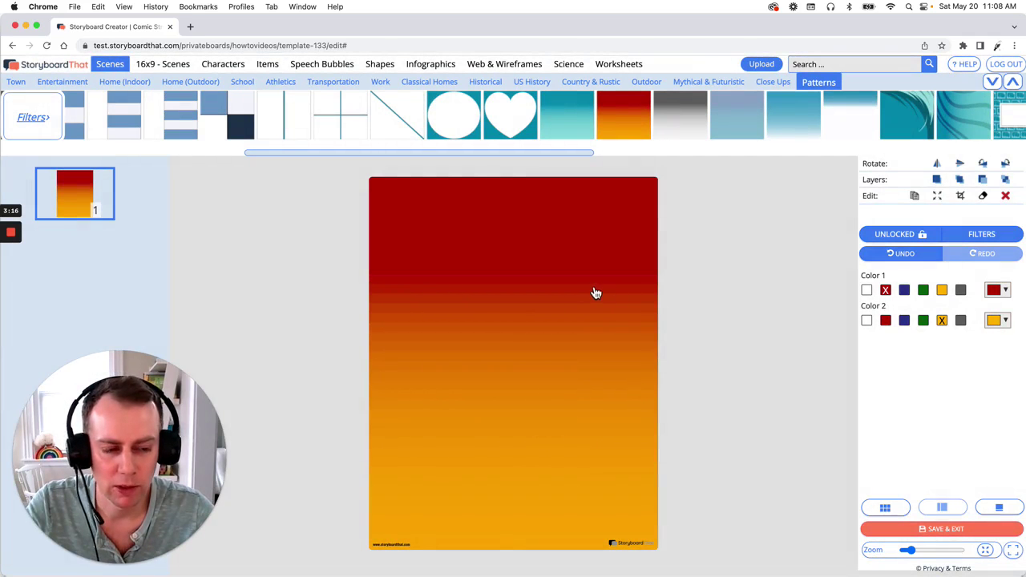
{"action": "left_click", "coordinate": [1006, 181]}
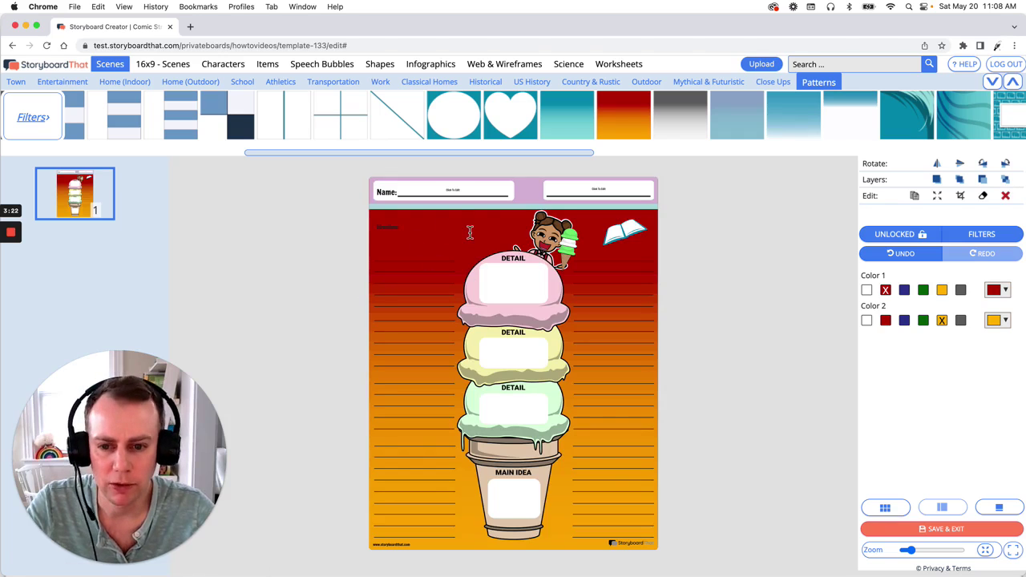
Step: Set the gradient's Color 1 to white and Color 2 to a custom pink shade
{"action": "left_click", "coordinate": [868, 291]}
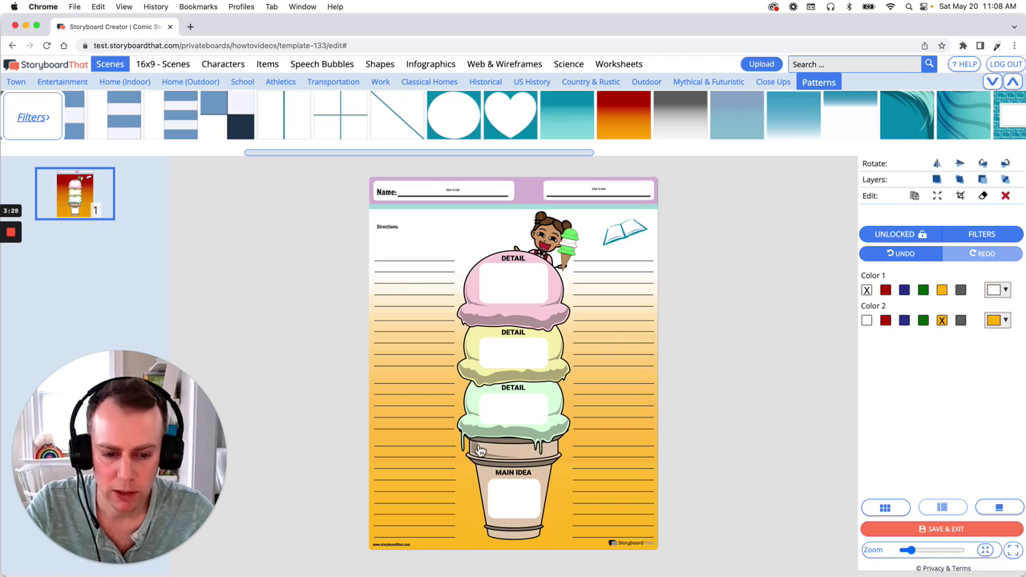
{"action": "left_click", "coordinate": [885, 321]}
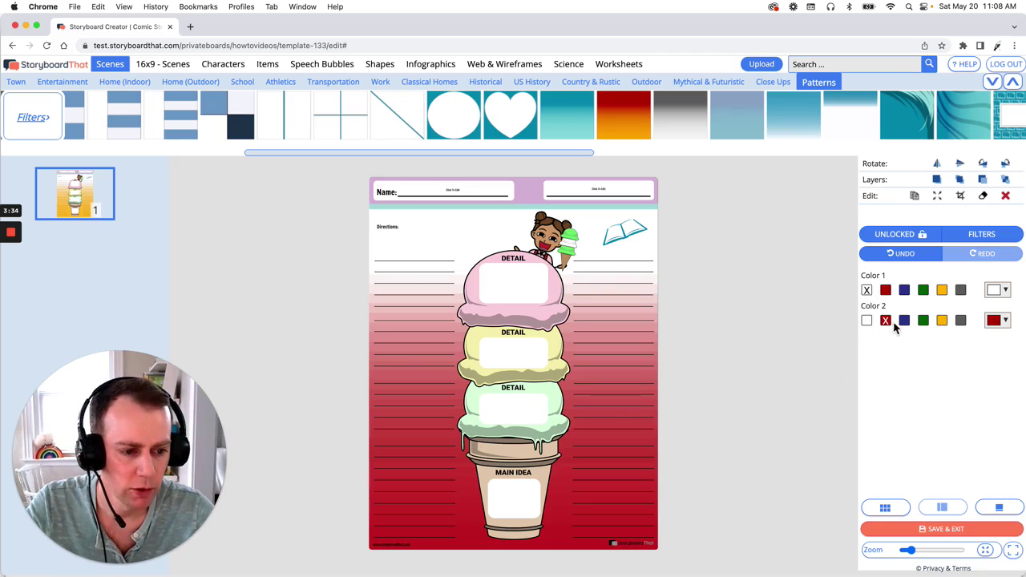
{"action": "left_click", "coordinate": [998, 321]}
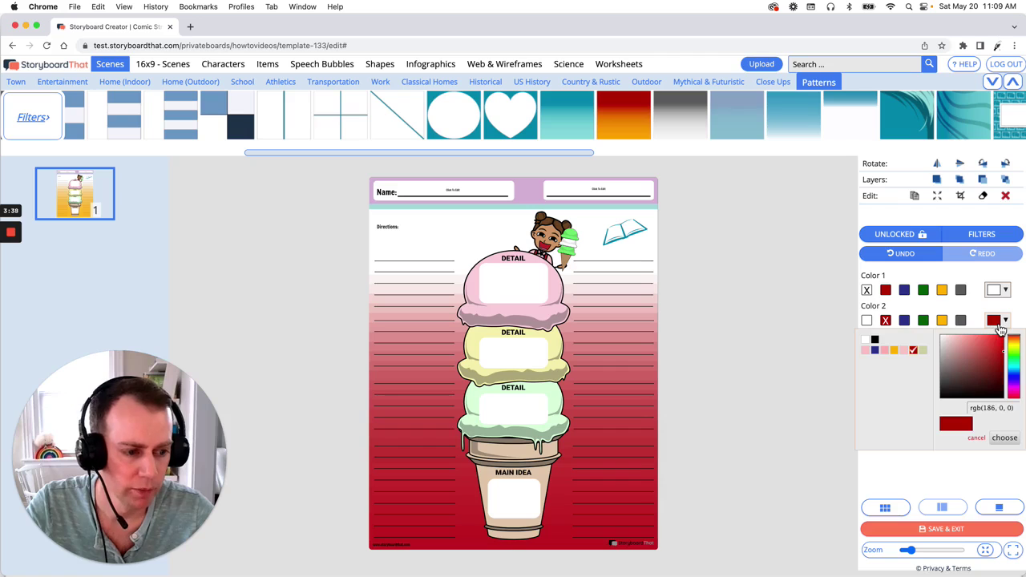
{"action": "left_click", "coordinate": [958, 336]}
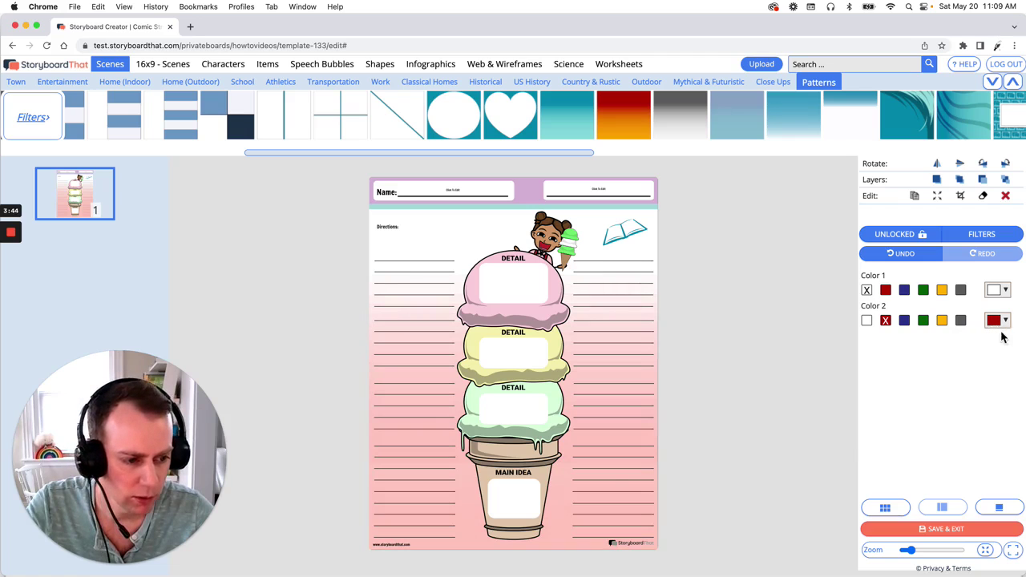
{"action": "left_click", "coordinate": [998, 320]}
{"action": "left_click", "coordinate": [966, 344]}
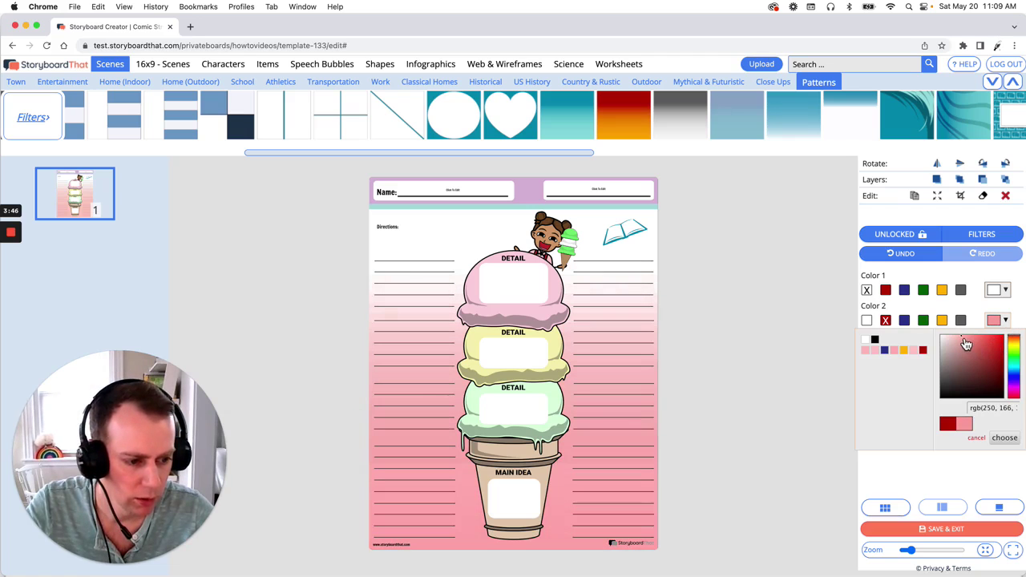
{"action": "left_click_drag", "start_coordinate": [1015, 346], "coordinate": [1020, 401]}
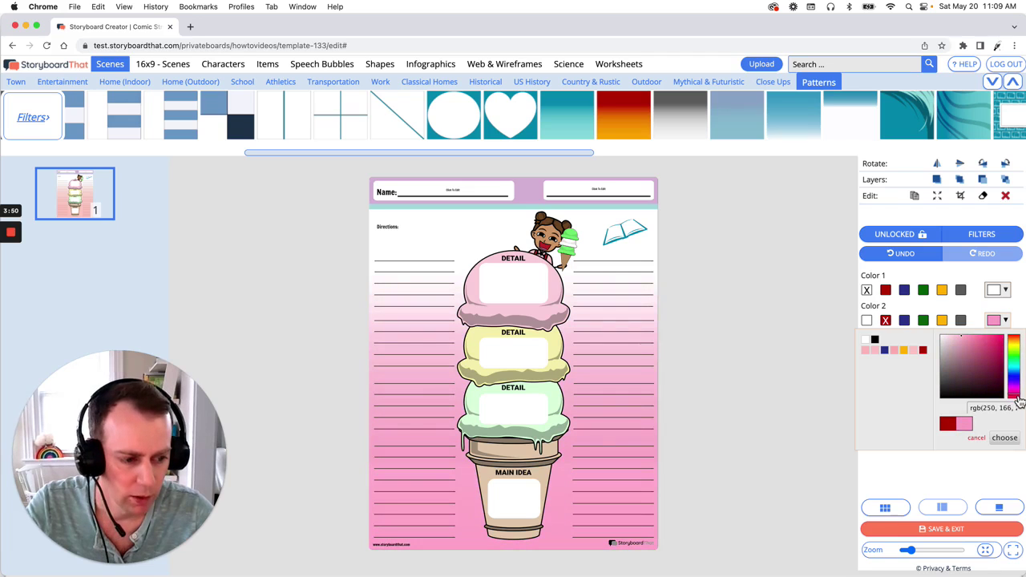
{"action": "left_click", "coordinate": [1006, 438]}
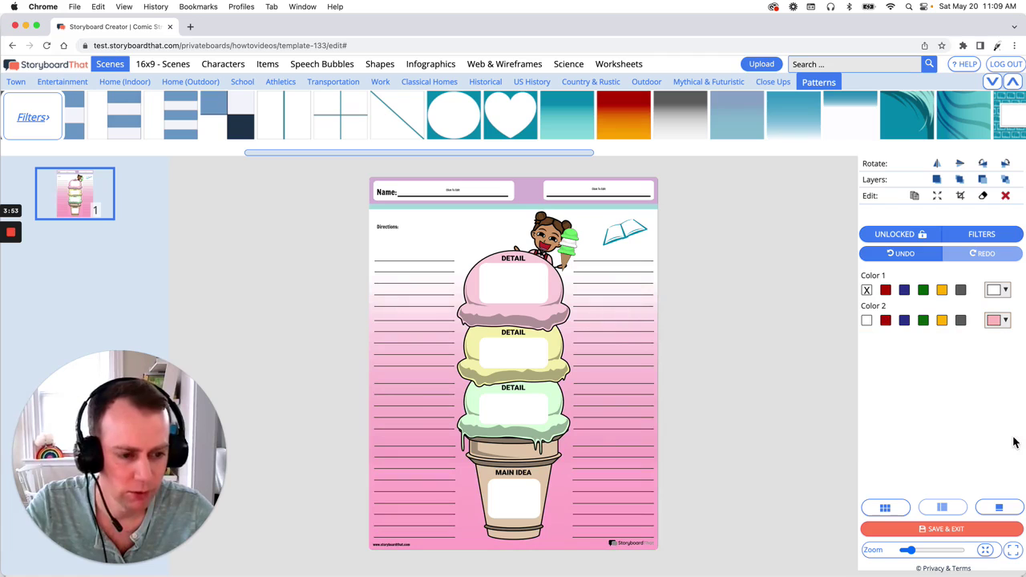
{"action": "left_click", "coordinate": [742, 358]}
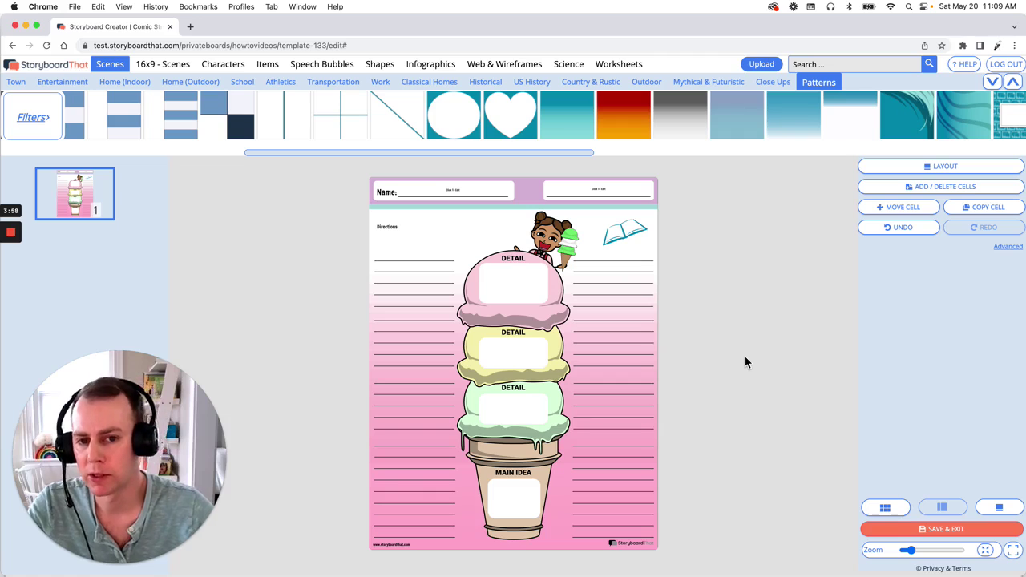
Step: Enter 'List your favorite ice cream flavors!' on the Directions line and select it
{"action": "left_click", "coordinate": [420, 233]}
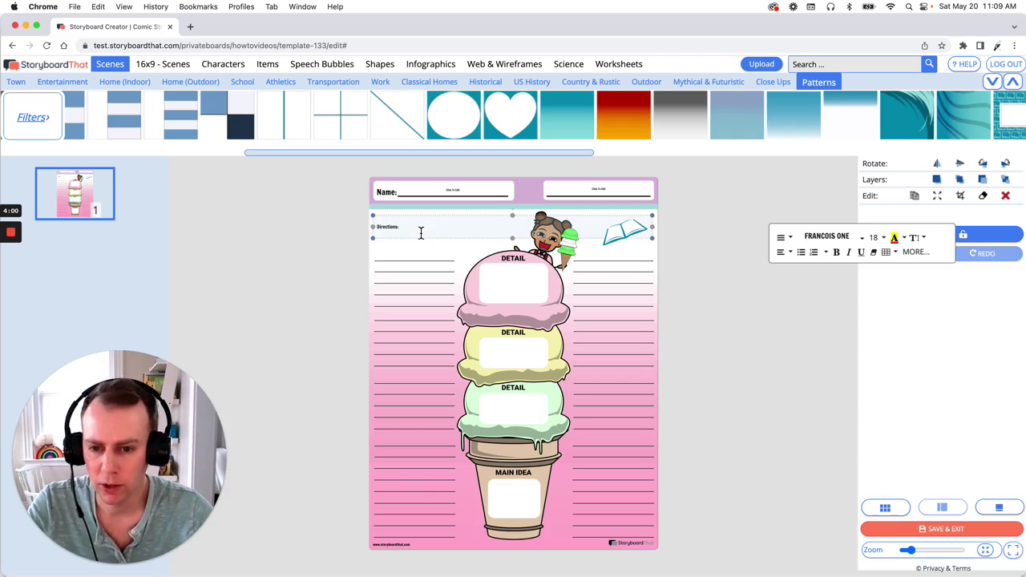
{"action": "type", "text": ":"}
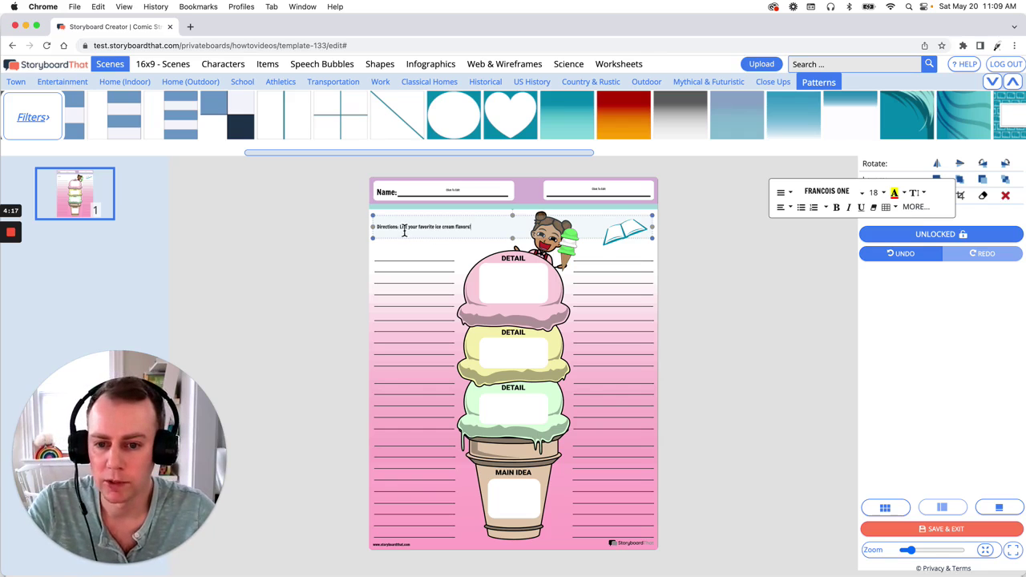
{"action": "left_click_drag", "start_coordinate": [400, 228], "coordinate": [485, 227]}
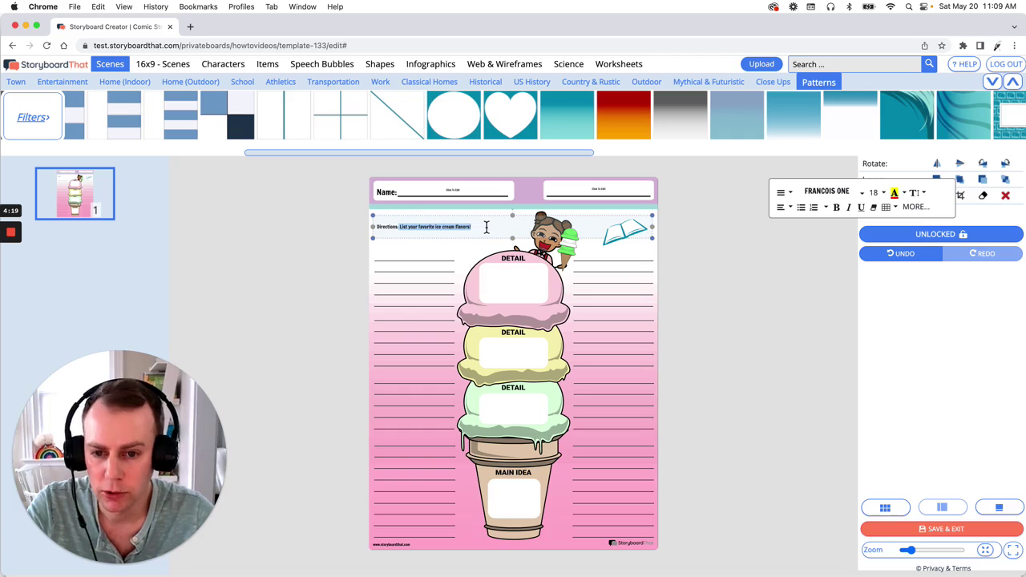
Step: Format the directions sentence in Berkshire Swash at size 28
{"action": "left_click", "coordinate": [846, 196]}
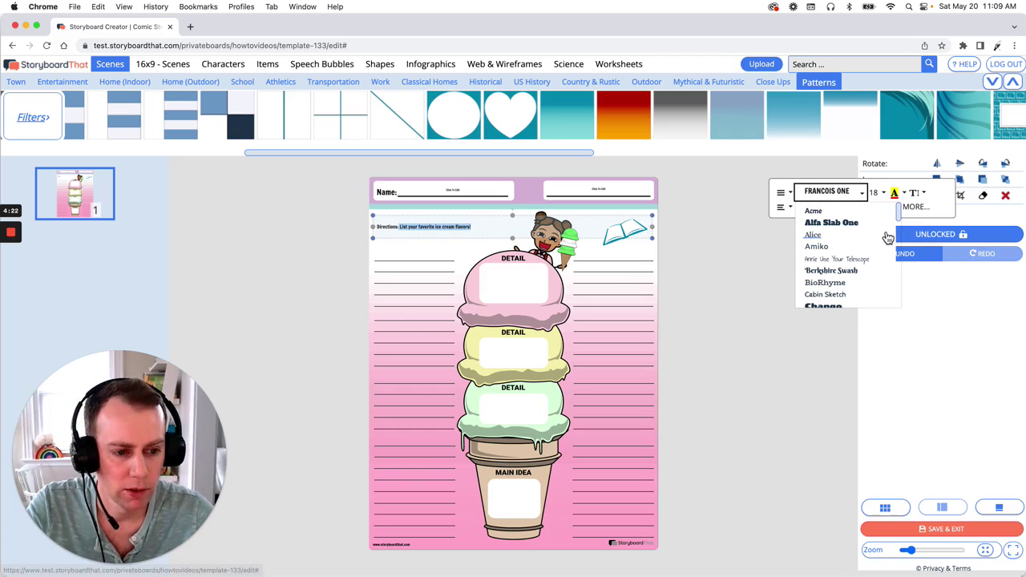
{"action": "left_click", "coordinate": [859, 277]}
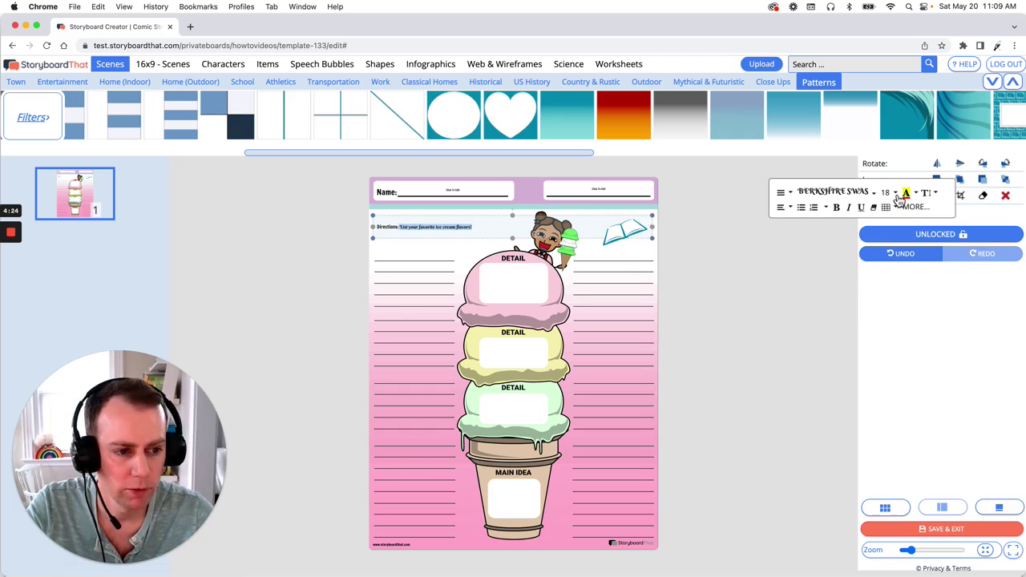
{"action": "left_click", "coordinate": [898, 197]}
{"action": "scroll", "coordinate": [907, 248], "scroll_direction": "down", "scroll_amount": 2}
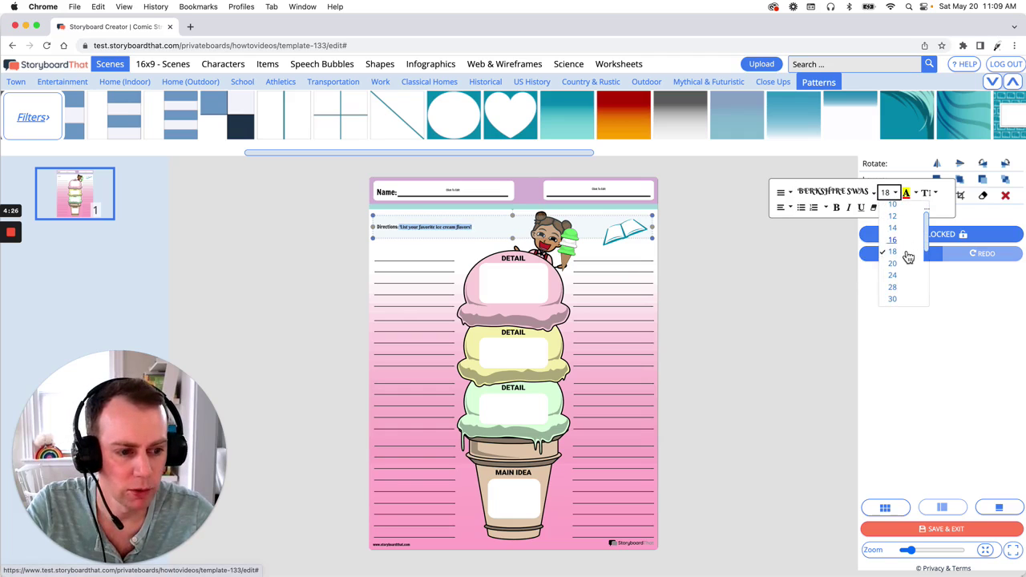
{"action": "left_click", "coordinate": [901, 293]}
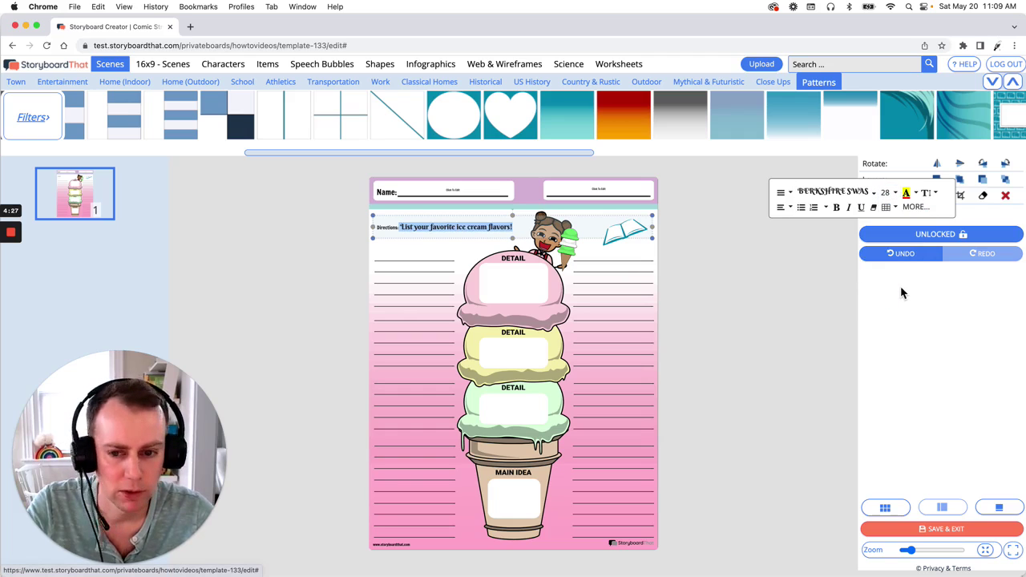
{"action": "left_click", "coordinate": [756, 267]}
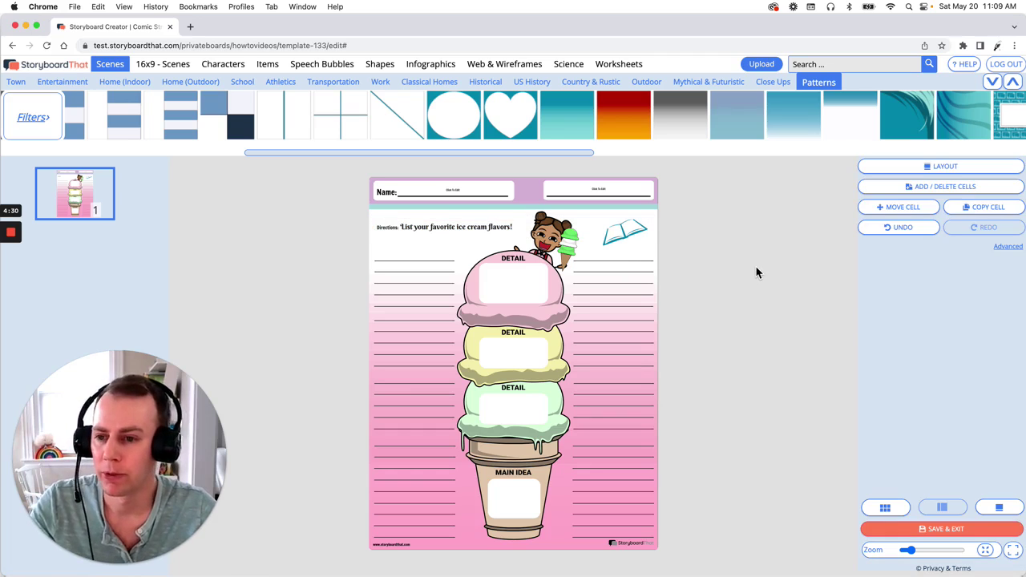